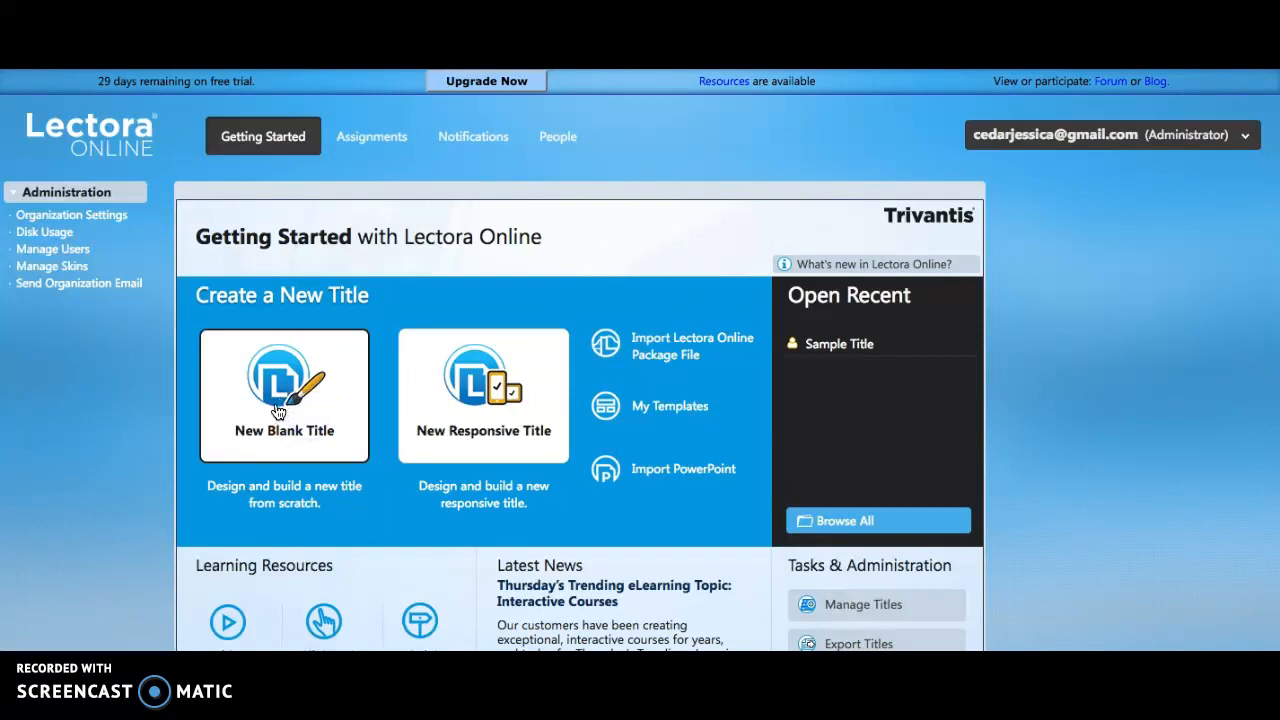
# - Start a new title with the Standard e-Learning Course title wizard
pyautogui.click(279, 412)
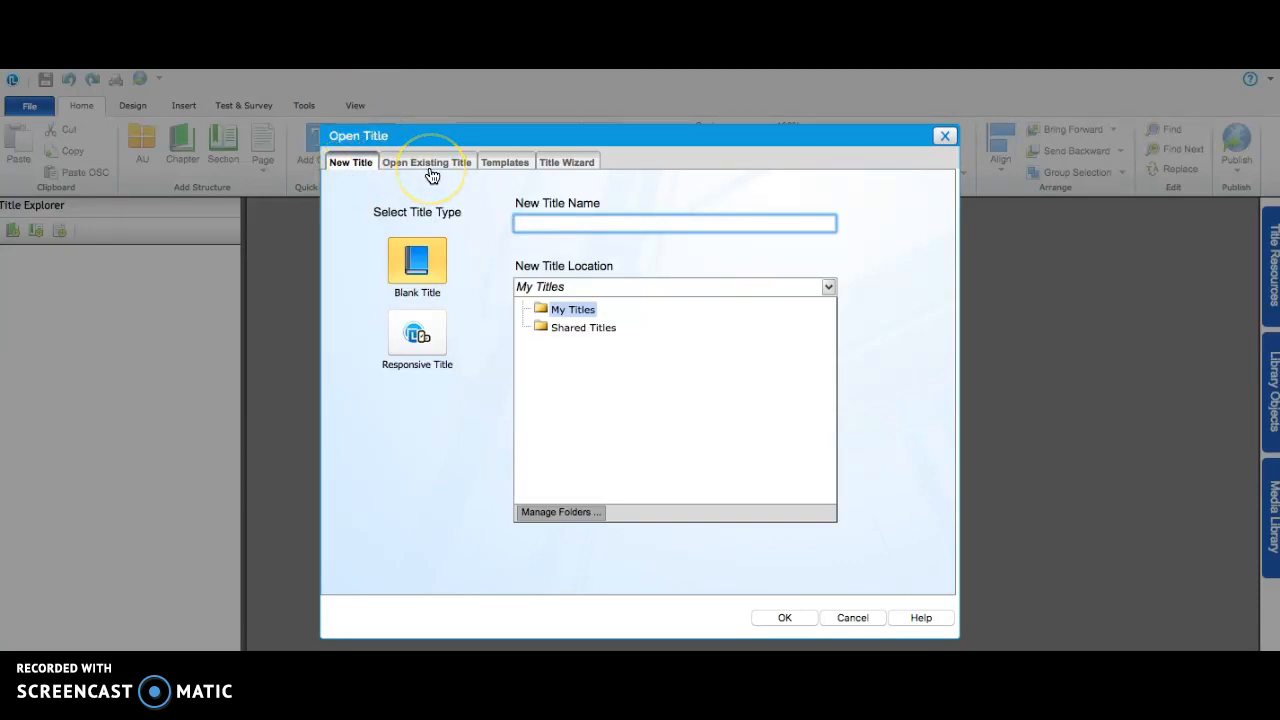
pyautogui.click(567, 164)
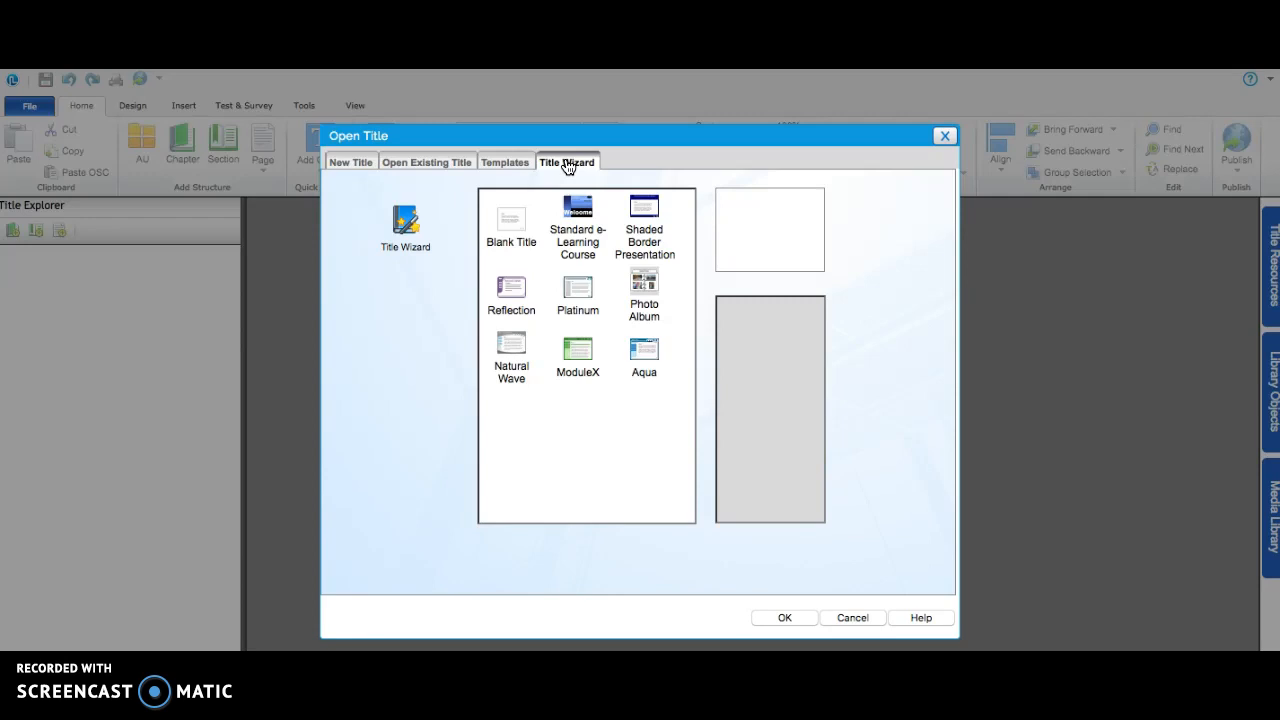
pyautogui.click(574, 242)
pyautogui.click(778, 615)
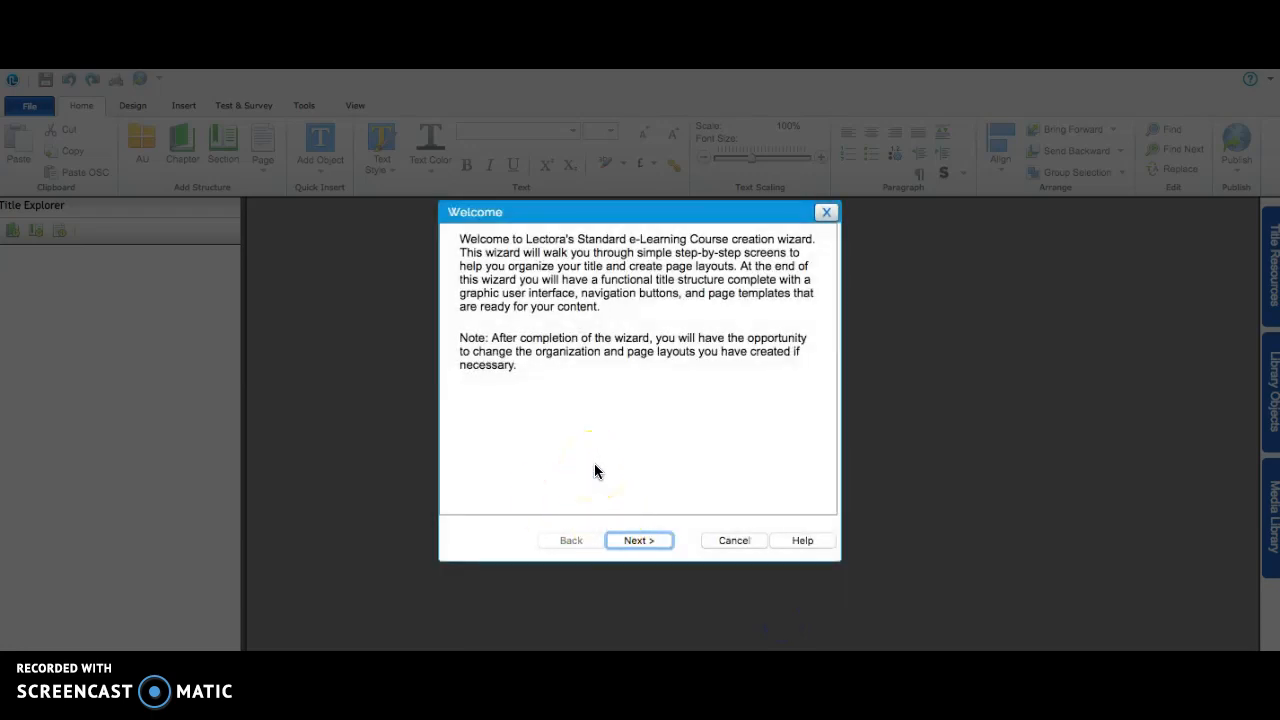
# - Name the new title "Lectora Online Authoring Tool Exploration" in My Titles, with a one-page introduction and a help page
pyautogui.click(638, 540)
pyautogui.click(641, 386)
pyautogui.write('L')
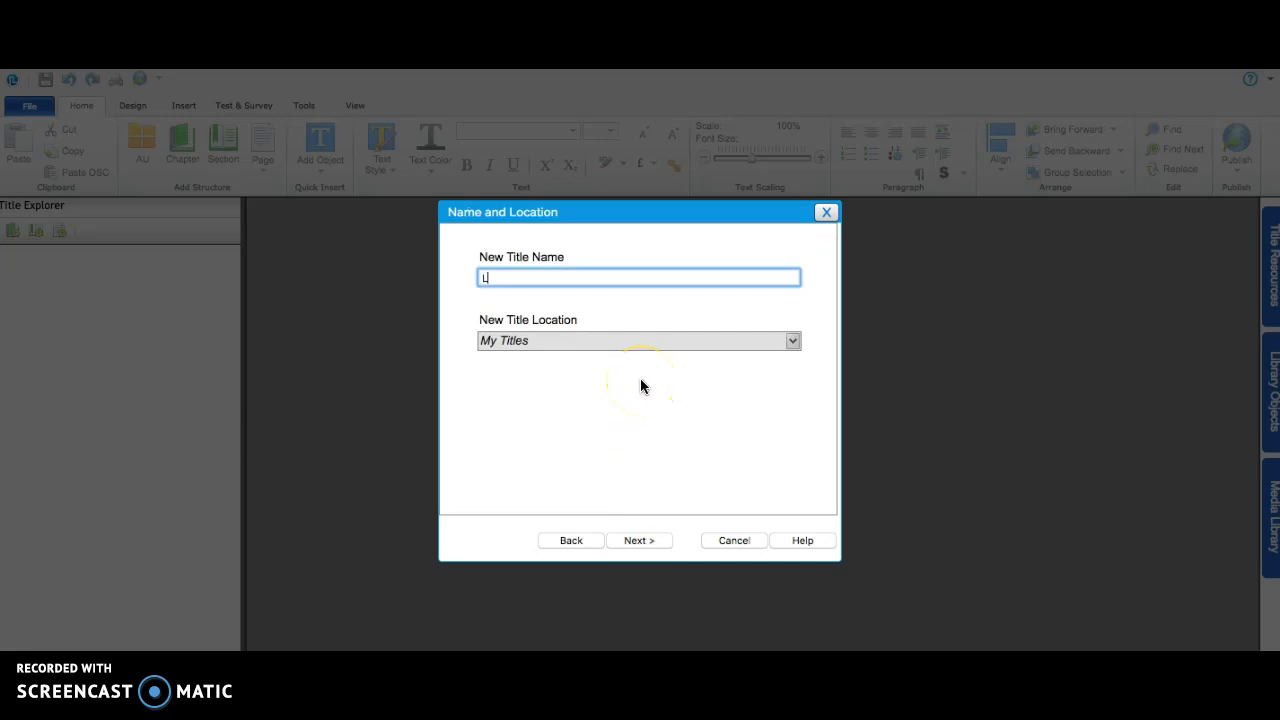
pyautogui.write('ectora Online Authoring Tool Exploration')
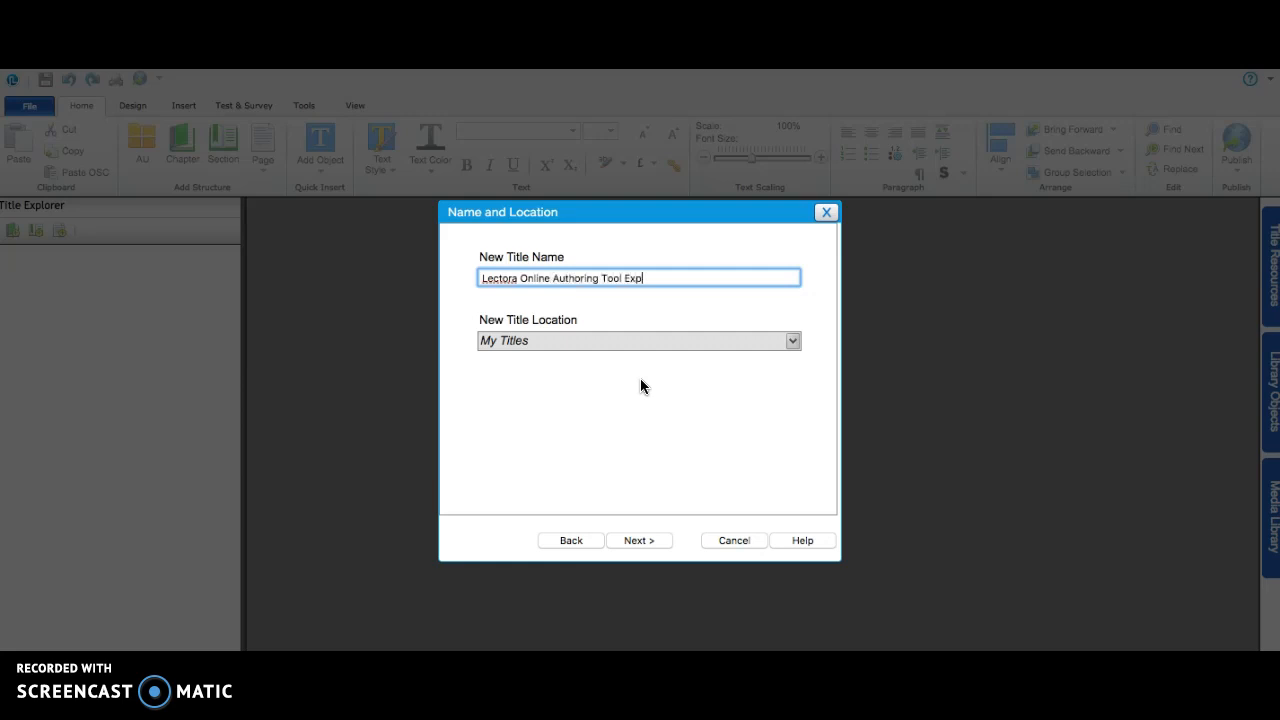
pyautogui.click(640, 539)
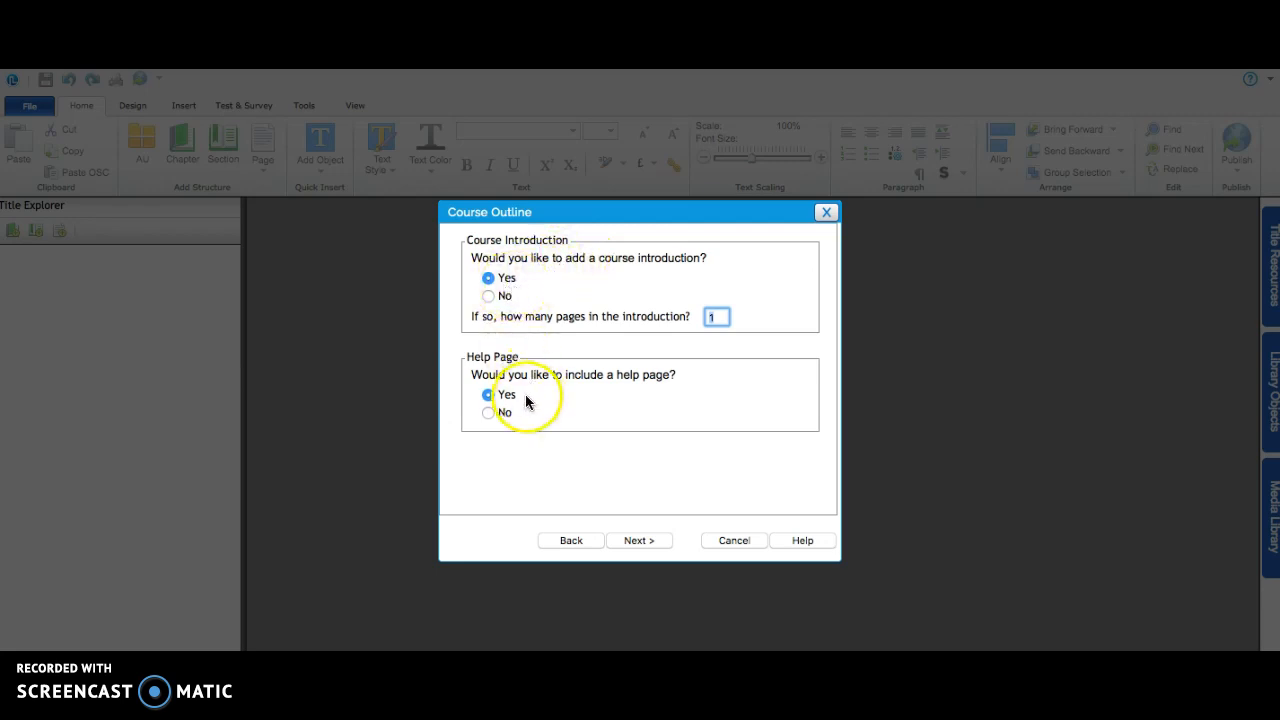
pyautogui.click(637, 540)
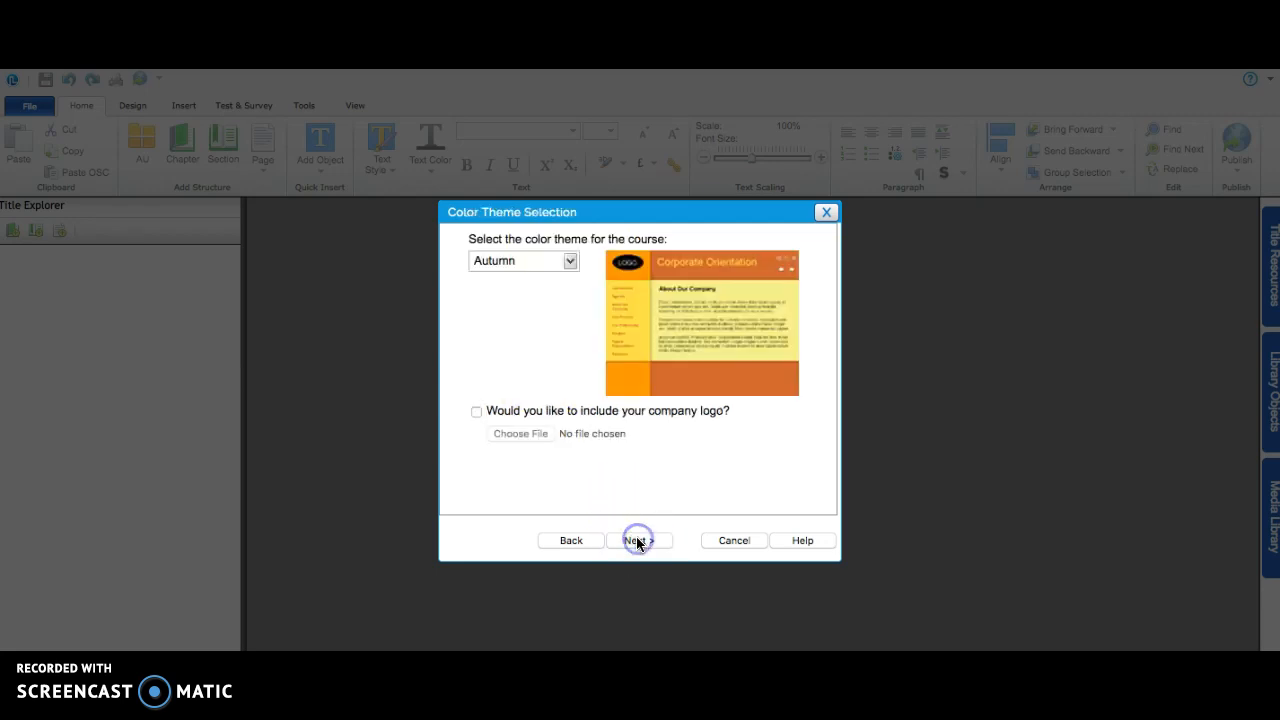
# - Preview the Black Metal, Retro and Wispy color themes for the course
pyautogui.click(560, 262)
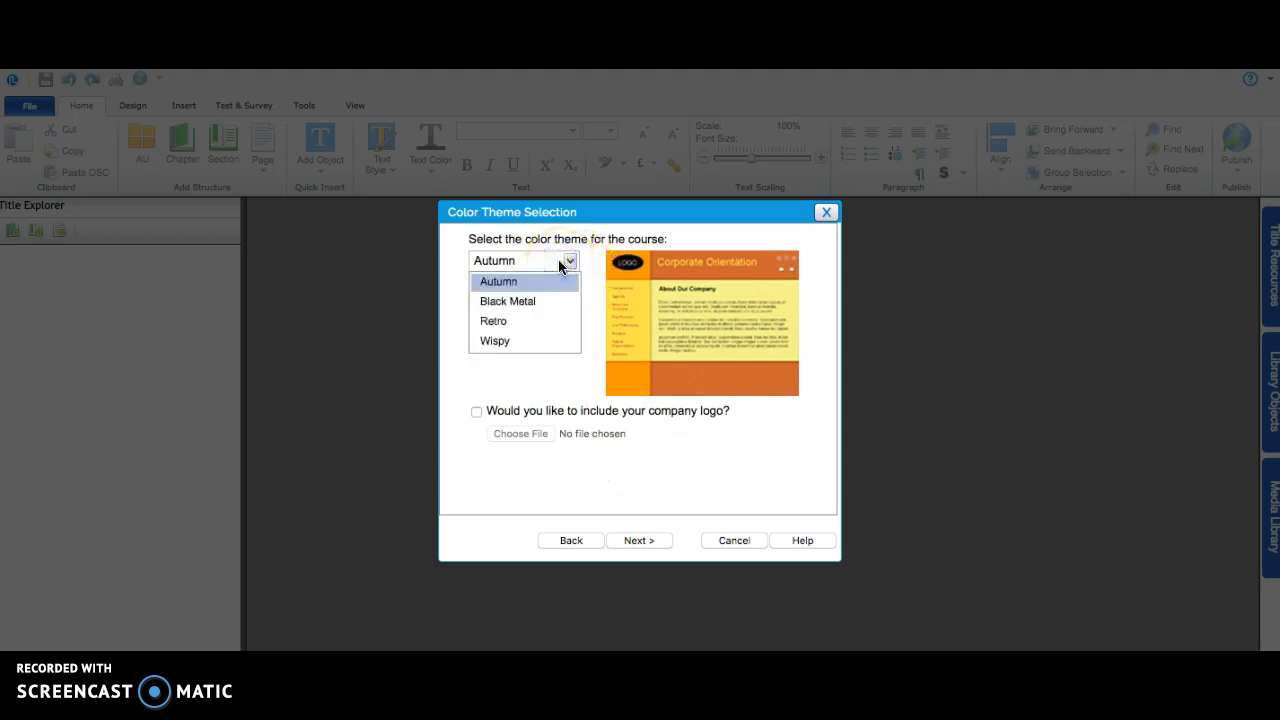
pyautogui.click(533, 303)
pyautogui.click(529, 262)
pyautogui.click(517, 321)
pyautogui.click(523, 265)
pyautogui.click(508, 340)
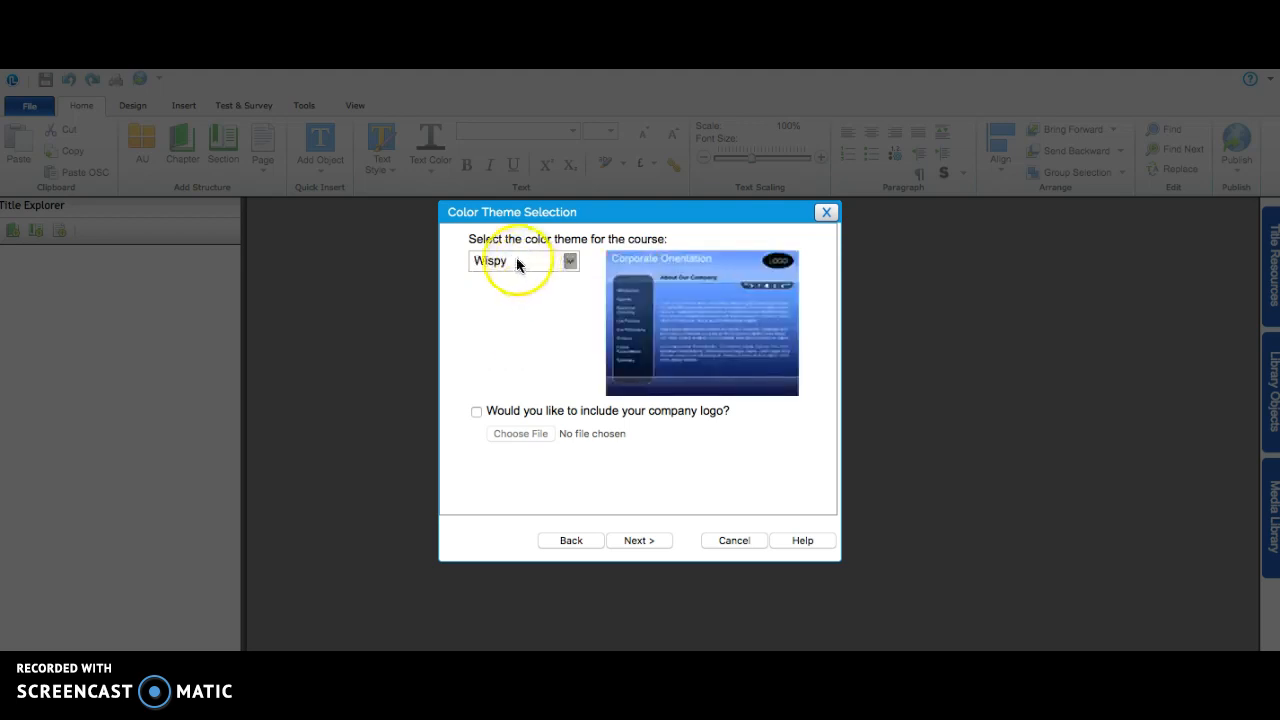
# - Set the course color theme to Retro without a company logo
pyautogui.click(516, 260)
pyautogui.click(505, 322)
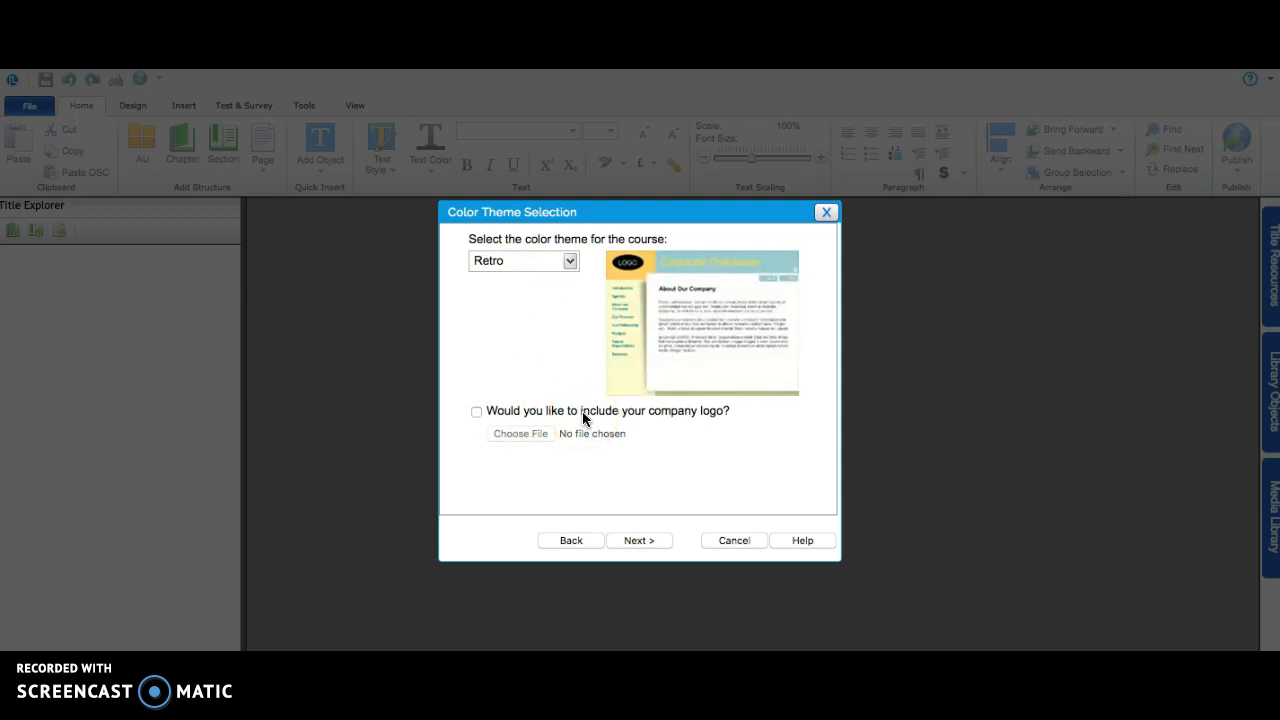
pyautogui.click(640, 541)
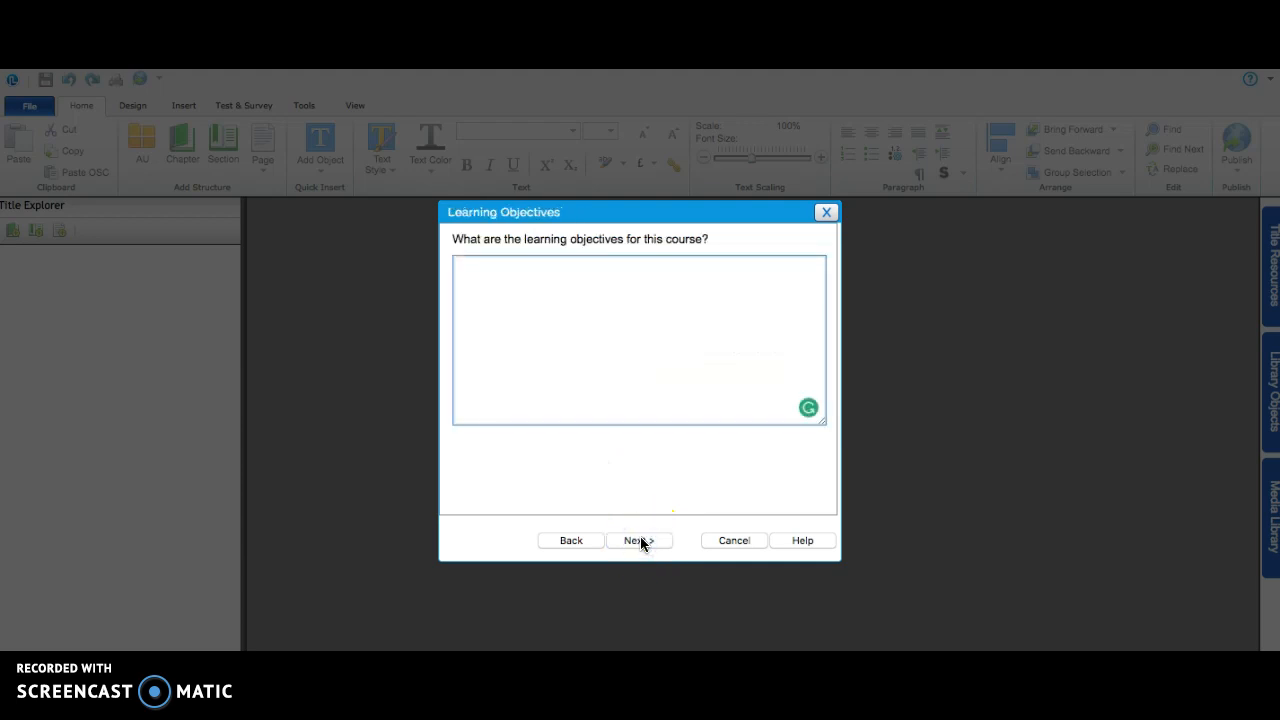
# - Enter "-How to implement technology in the classroom" as the first learning objective of the course
pyautogui.click(647, 399)
pyautogui.write('-Hot')
pyautogui.press('BackSpace')
pyautogui.press('BackSpace')
pyautogui.write('w to implement technology in')
pyautogui.press('BackSpace')
pyautogui.press('BackSpace')
pyautogui.press('BackSpace')
pyautogui.write('in the classroom')
# - Add a second learning objective on a new line: "-How to collaborate with others that are implementing technology in the classroom"
pyautogui.press('Return')
pyautogui.write('-')
pyautogui.press('BackSpace')
pyautogui.write('How to collaborate with others that are implementing technology in the classroom')
pyautogui.click(648, 540)
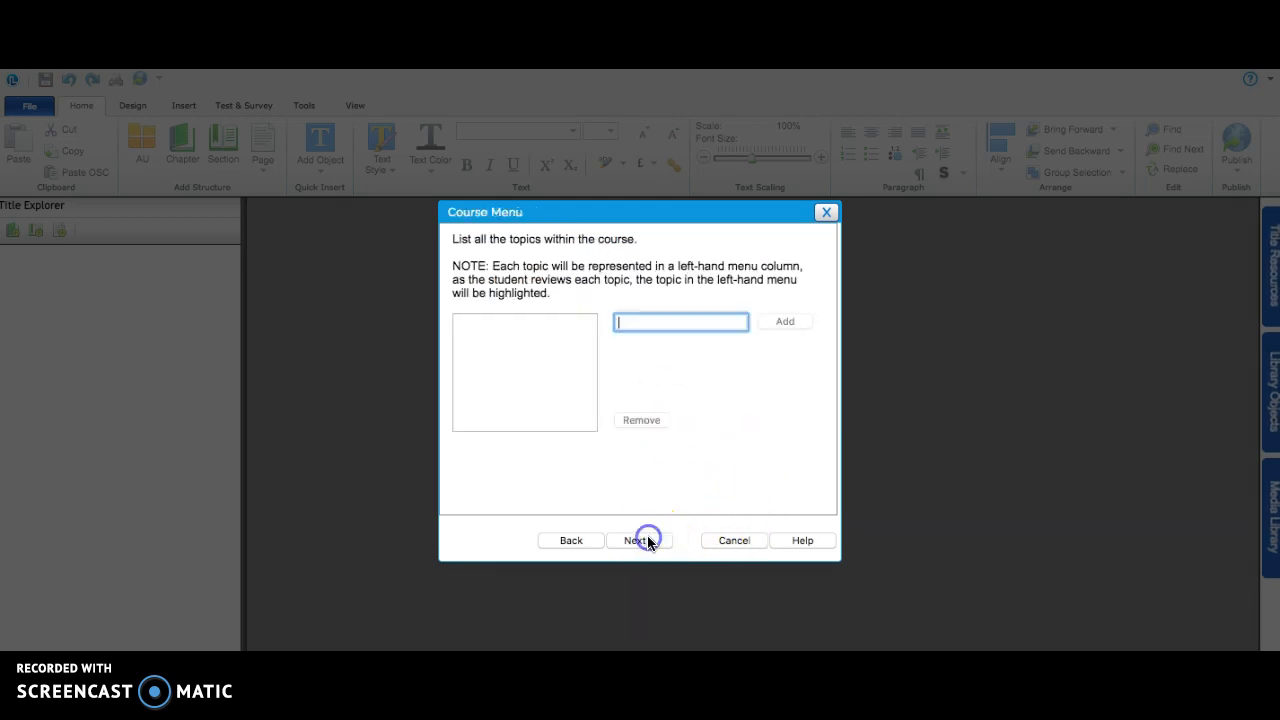
# - Add the topics Twitter and Google to the course menu
pyautogui.click(665, 358)
pyautogui.write('Twitter')
pyautogui.click(775, 322)
pyautogui.click(695, 320)
pyautogui.press('BackSpace')
pyautogui.press('BackSpace')
pyautogui.press('BackSpace')
pyautogui.press('BackSpace')
pyautogui.press('BackSpace')
pyautogui.press('BackSpace')
pyautogui.press('BackSpace')
pyautogui.write('Google')
pyautogui.click(801, 321)
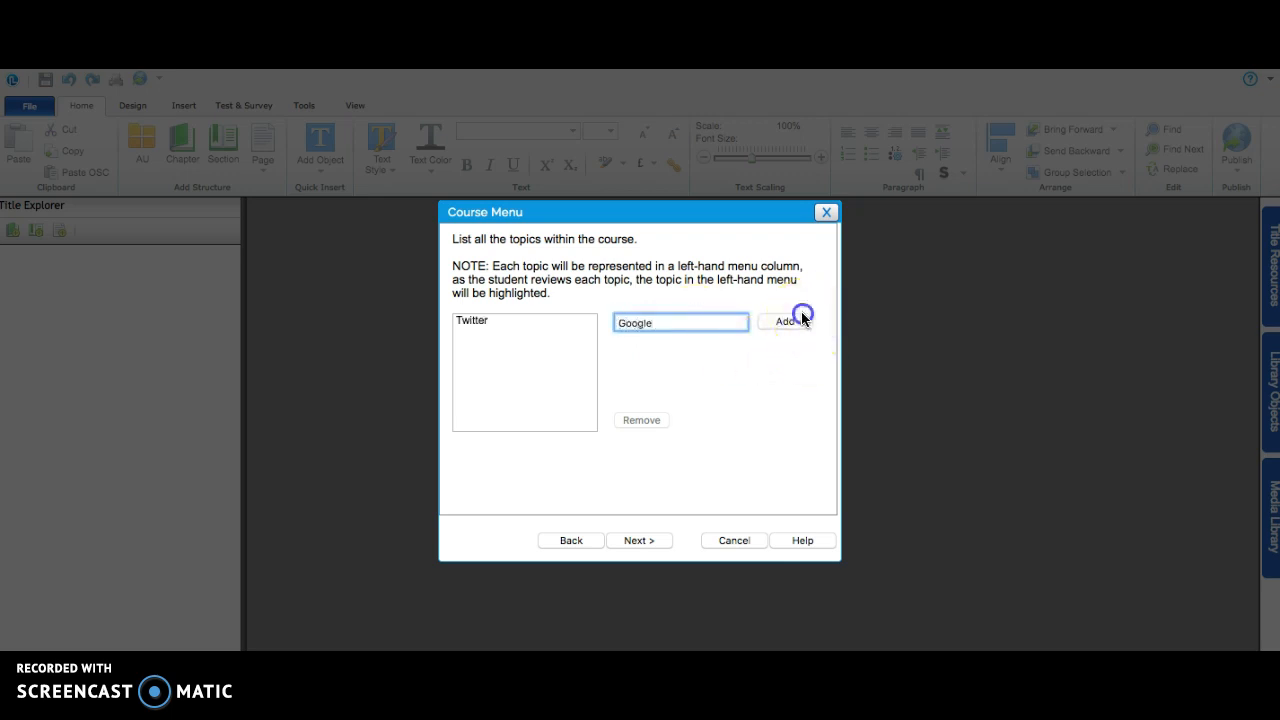
pyautogui.click(652, 539)
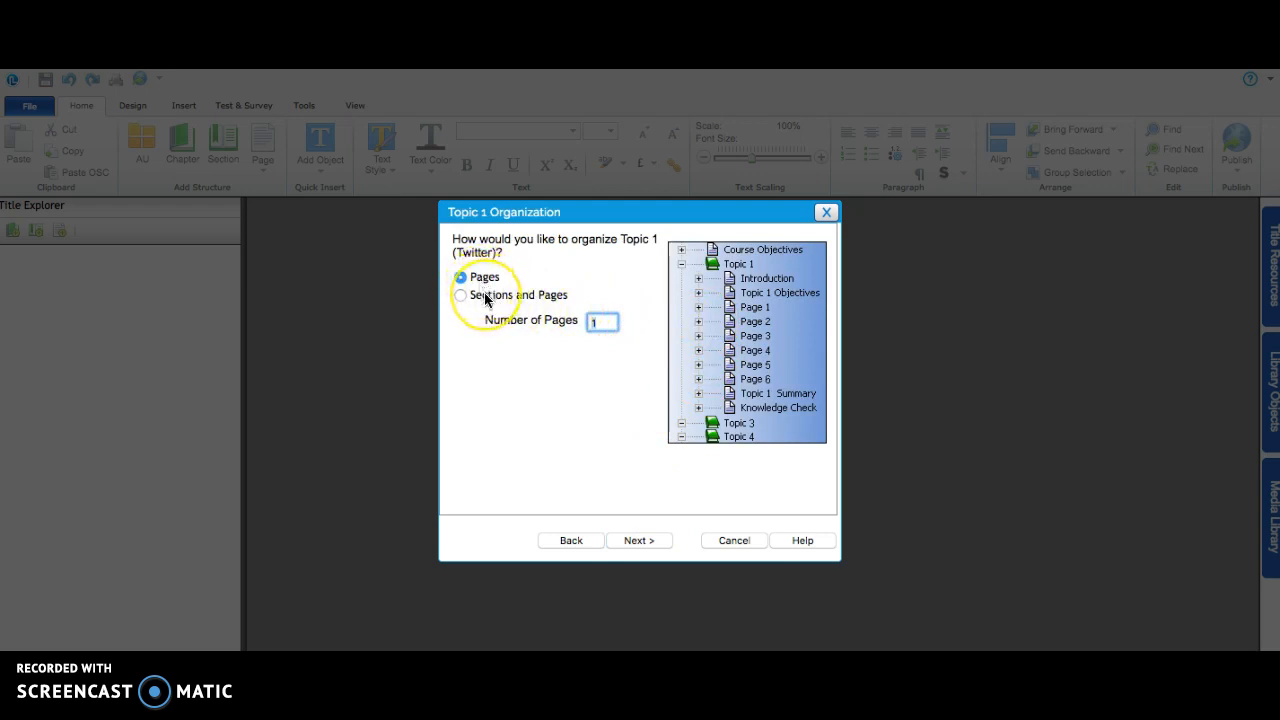
# - Organize the Twitter topic by pages with 1 page and no introduction
pyautogui.click(607, 323)
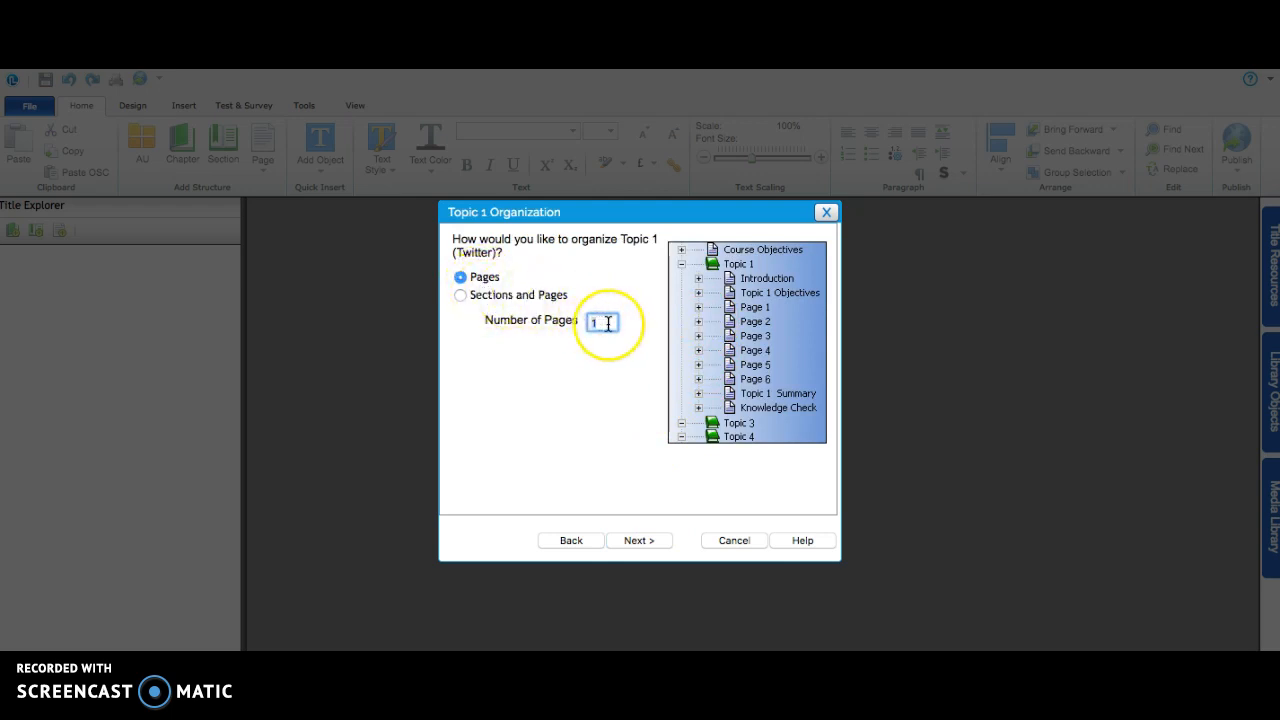
pyautogui.click(630, 539)
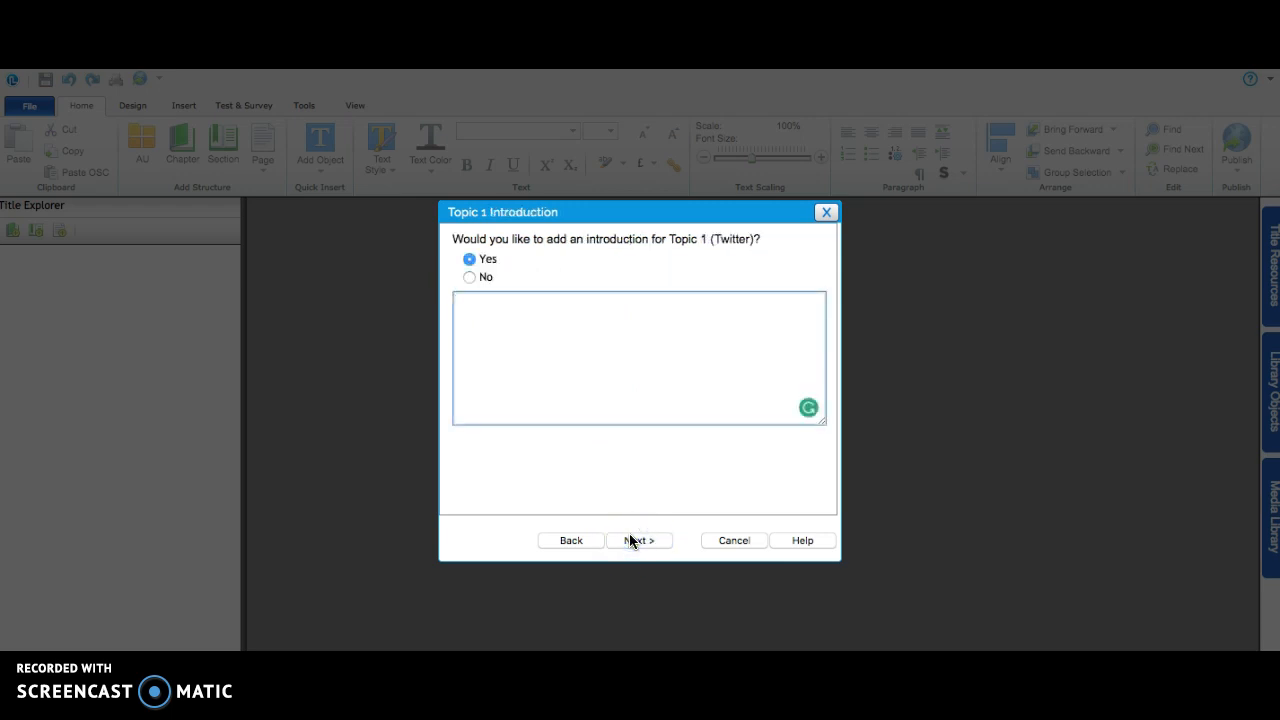
pyautogui.click(480, 277)
pyautogui.click(469, 277)
pyautogui.click(631, 539)
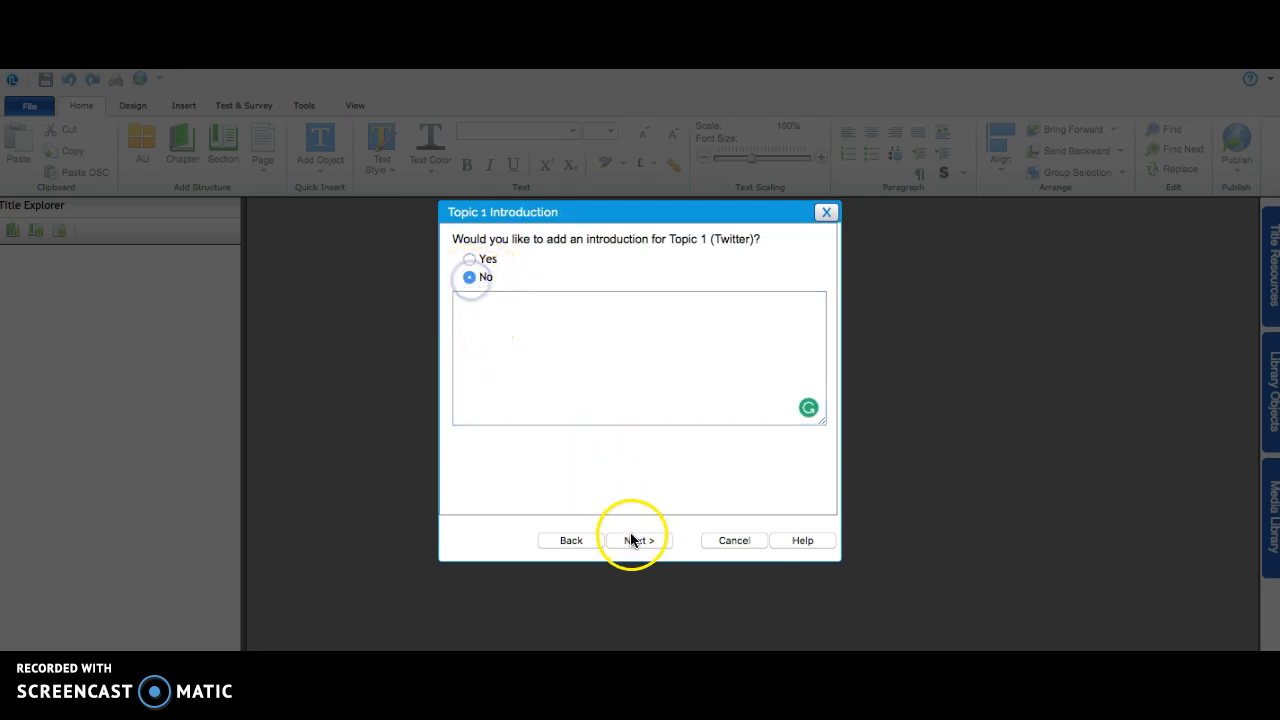
pyautogui.click(625, 541)
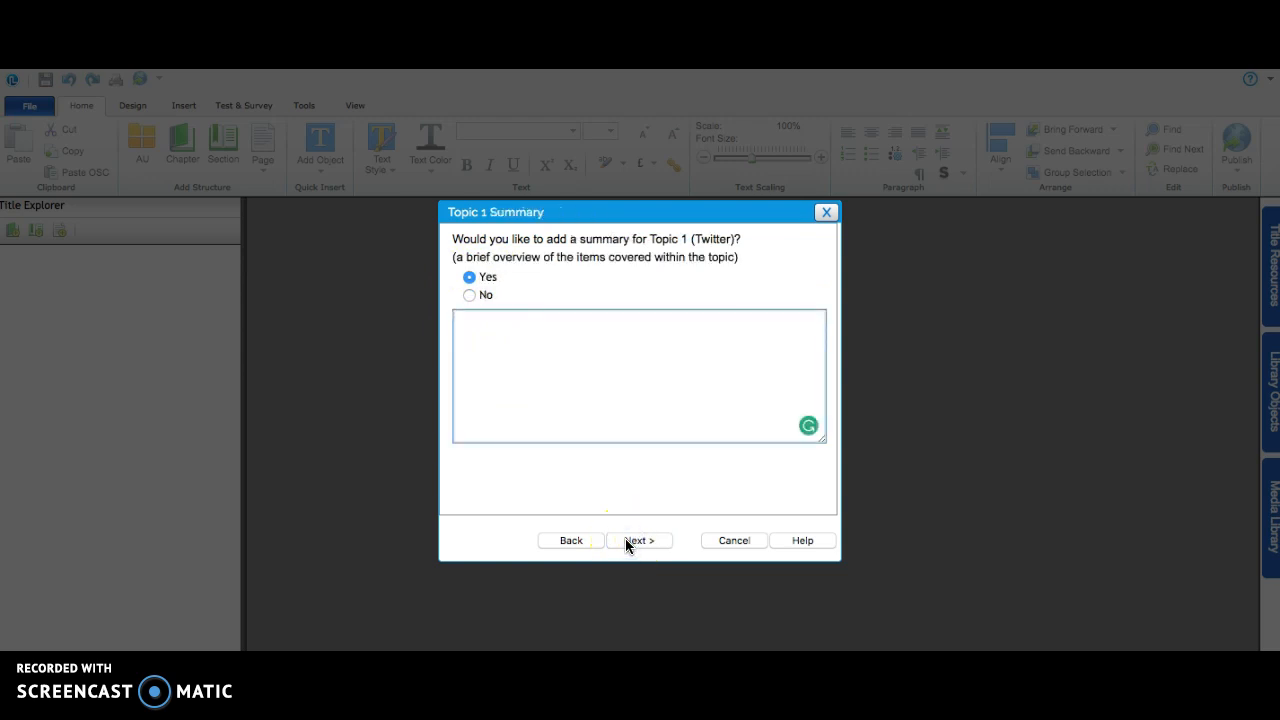
# - Include a blank summary and a knowledge check for the Twitter topic
pyautogui.click(627, 541)
pyautogui.click(469, 260)
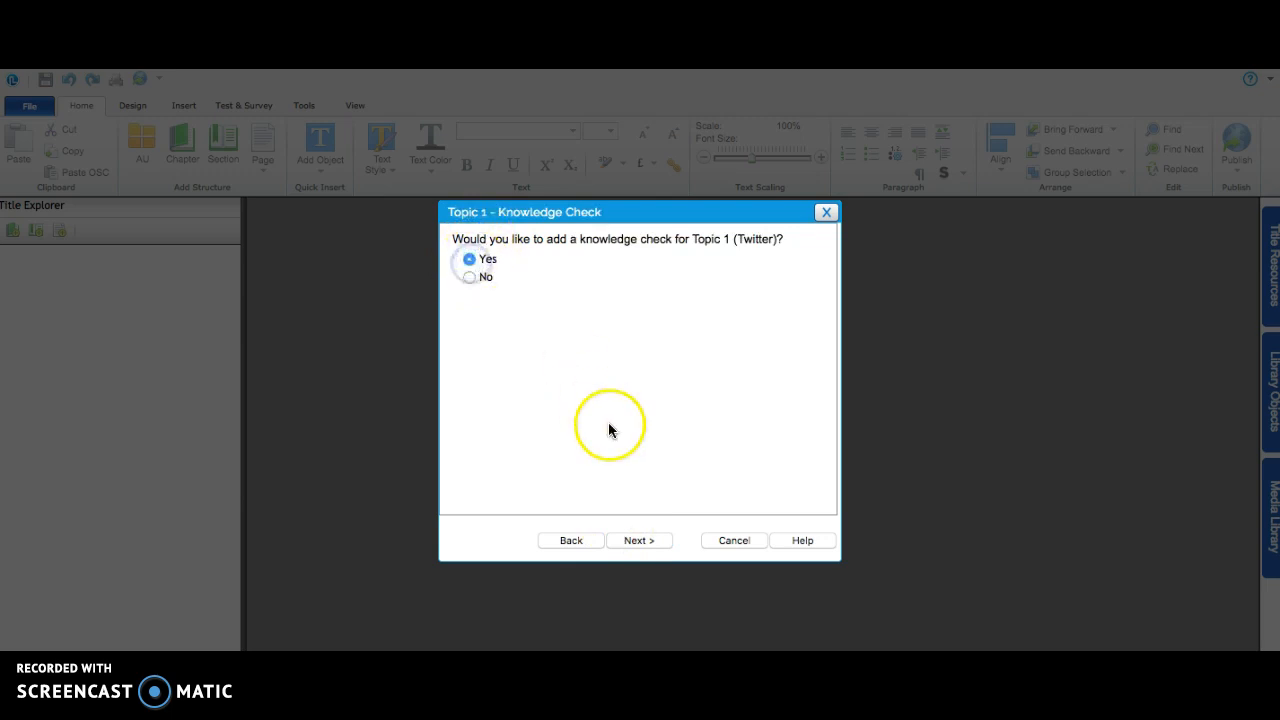
pyautogui.click(641, 540)
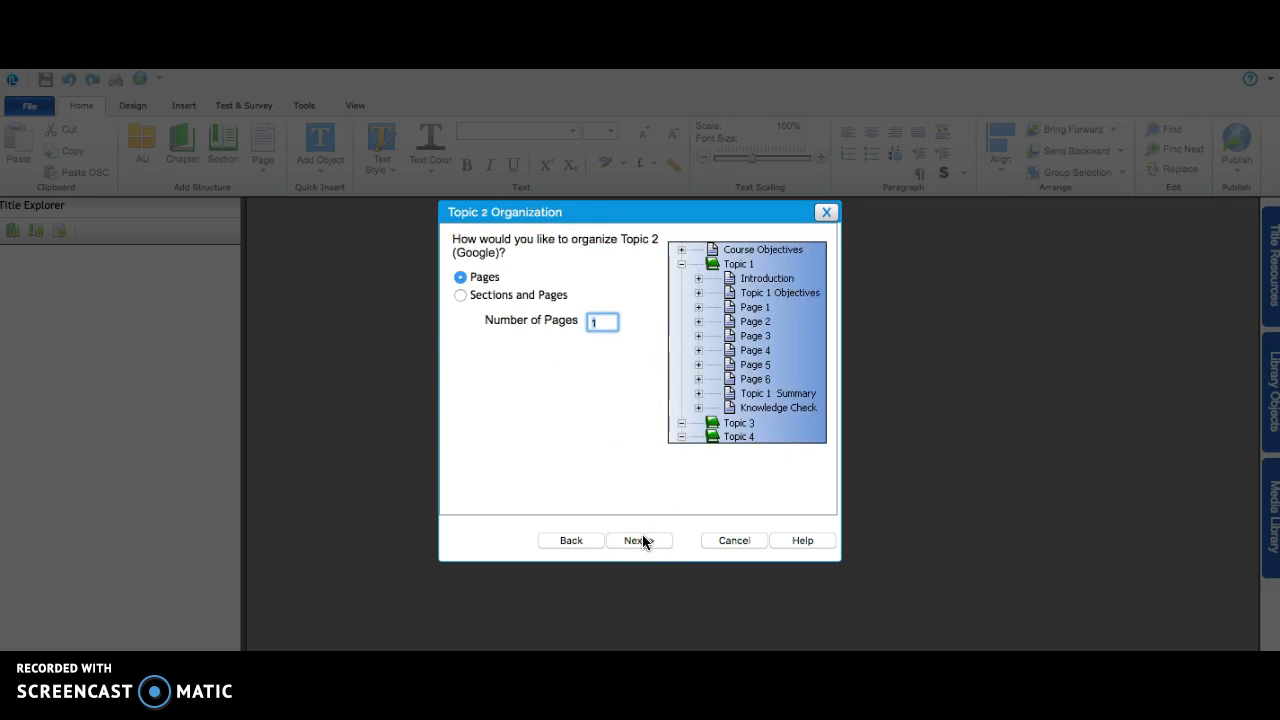
# - Set up the Google topic with 1 page, no introduction, a blank summary and a knowledge check
pyautogui.click(642, 537)
pyautogui.click(639, 539)
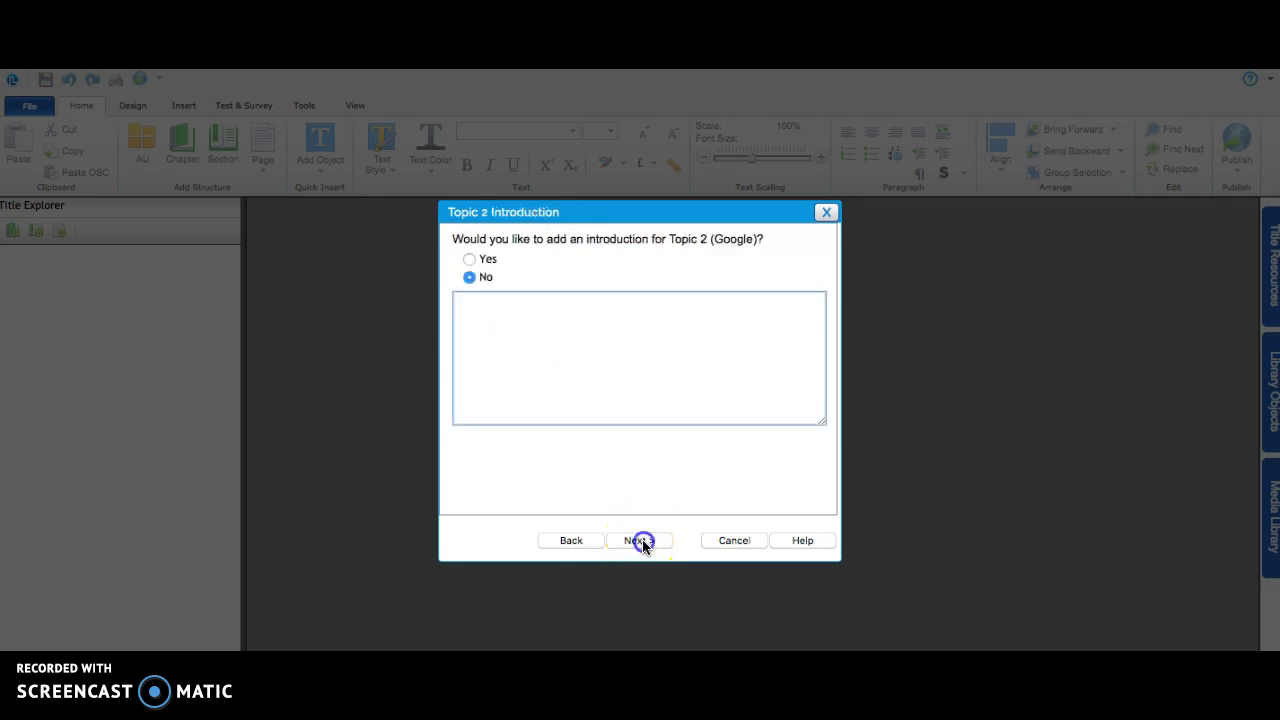
pyautogui.click(642, 540)
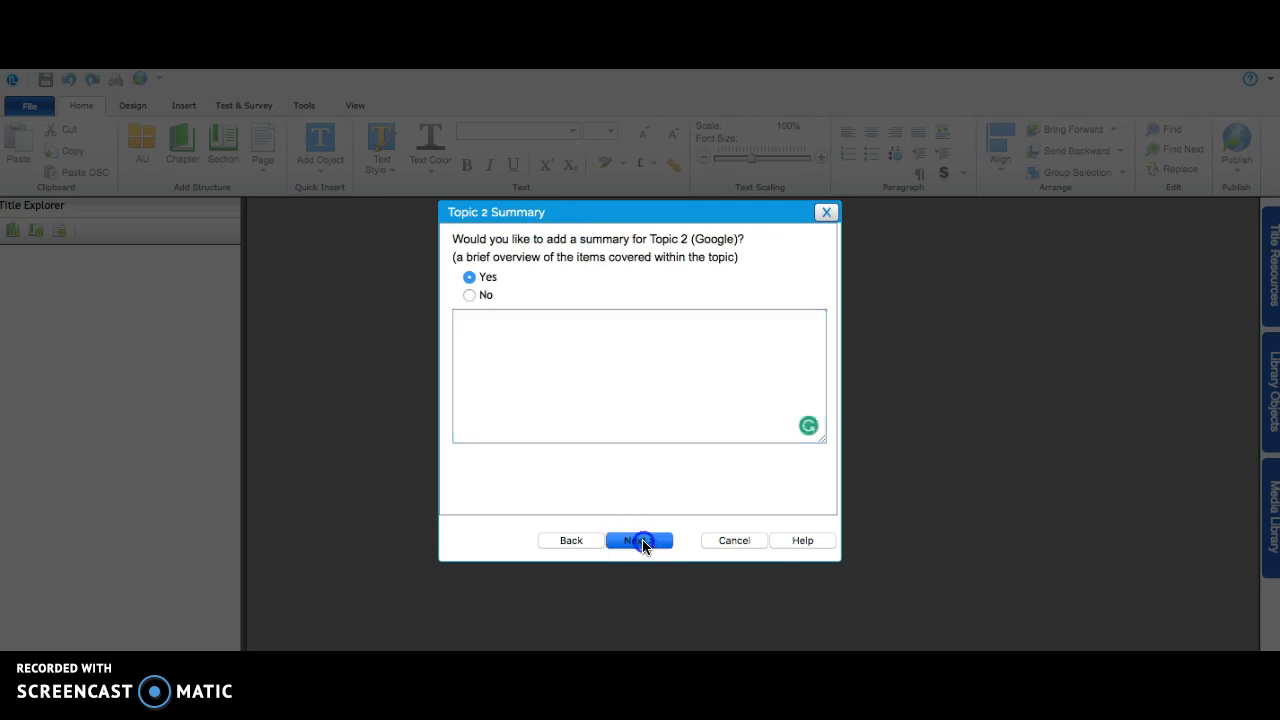
pyautogui.click(640, 540)
pyautogui.click(642, 539)
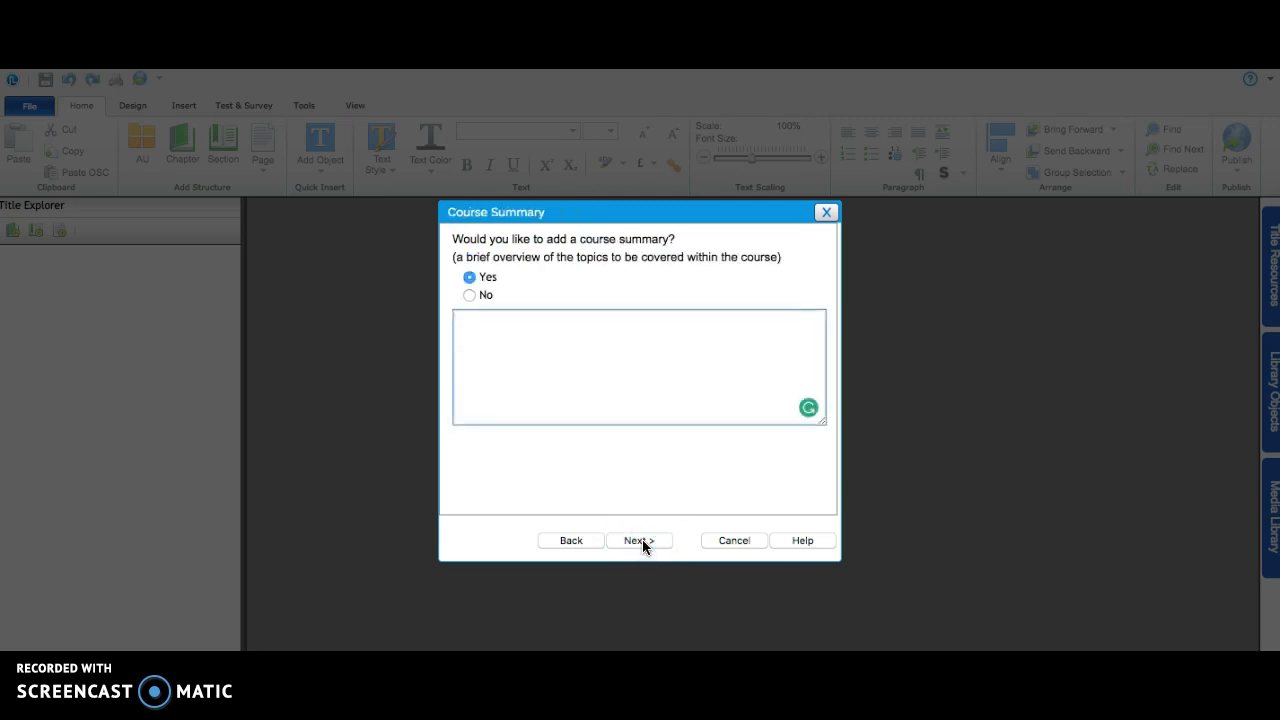
# - Include a blank course summary, leave out the course test, and finish the wizard to generate the title
pyautogui.click(642, 541)
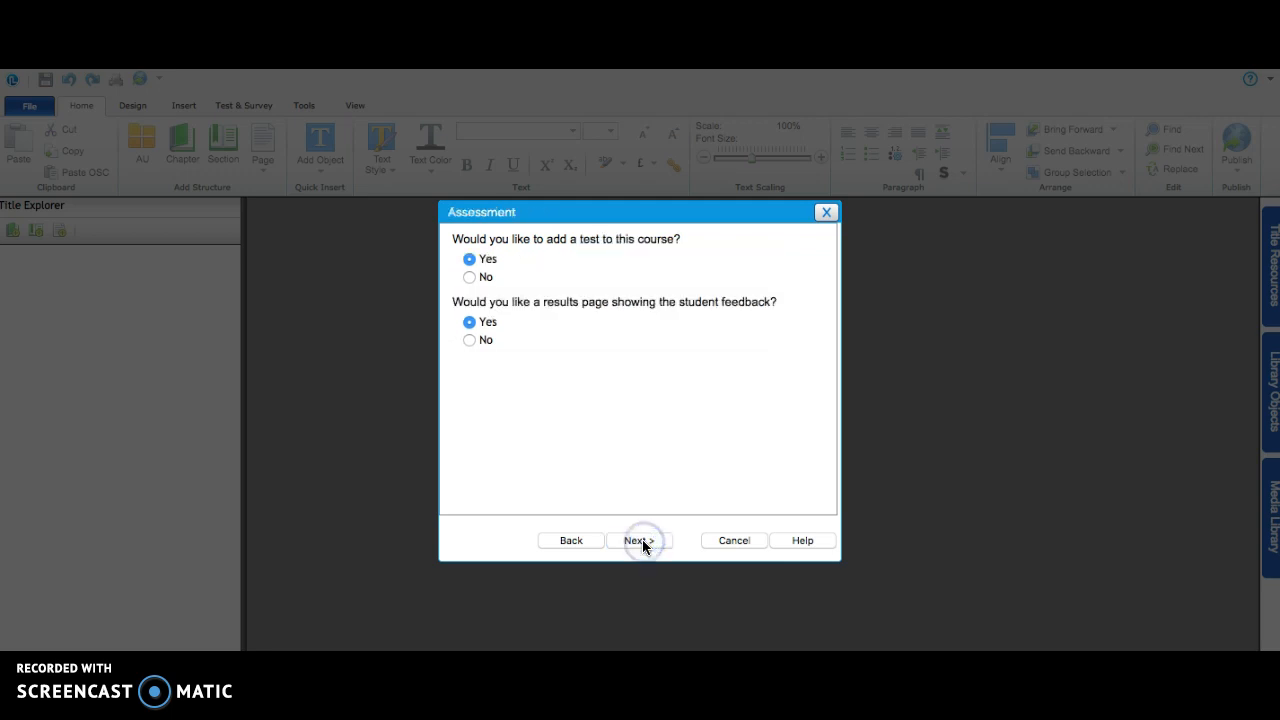
pyautogui.click(469, 278)
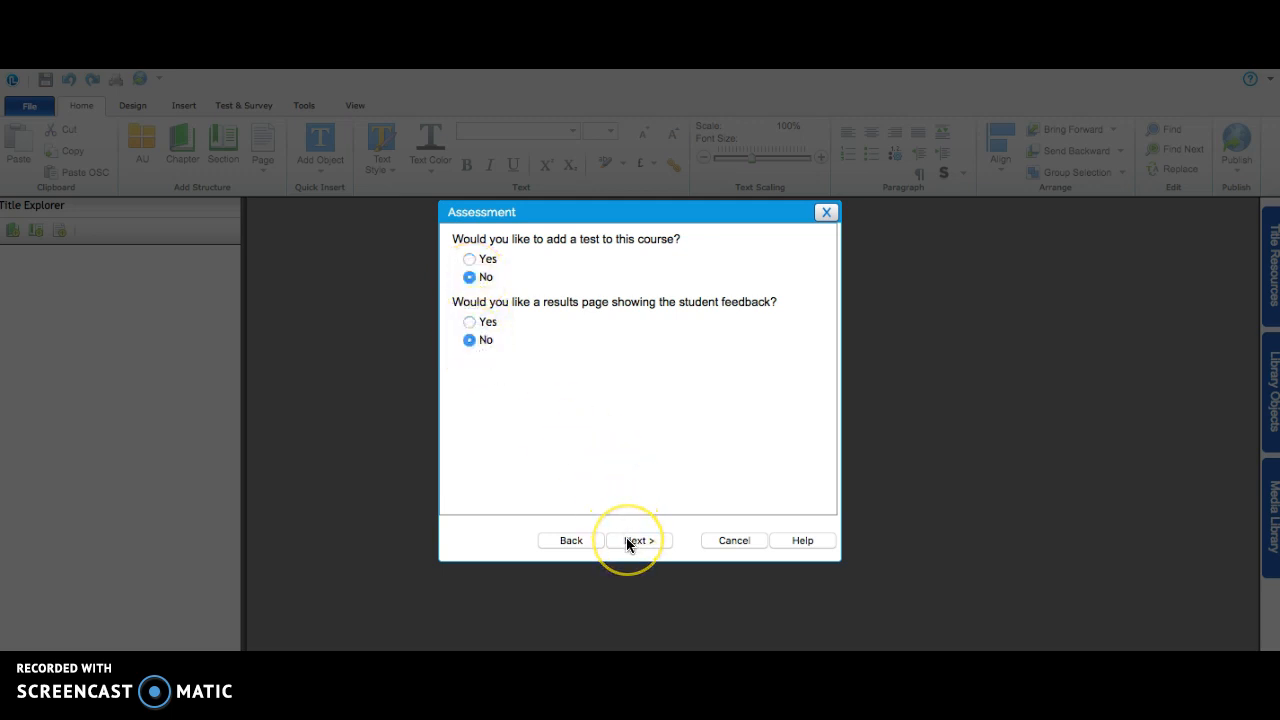
pyautogui.click(470, 321)
pyautogui.click(645, 540)
pyautogui.click(640, 540)
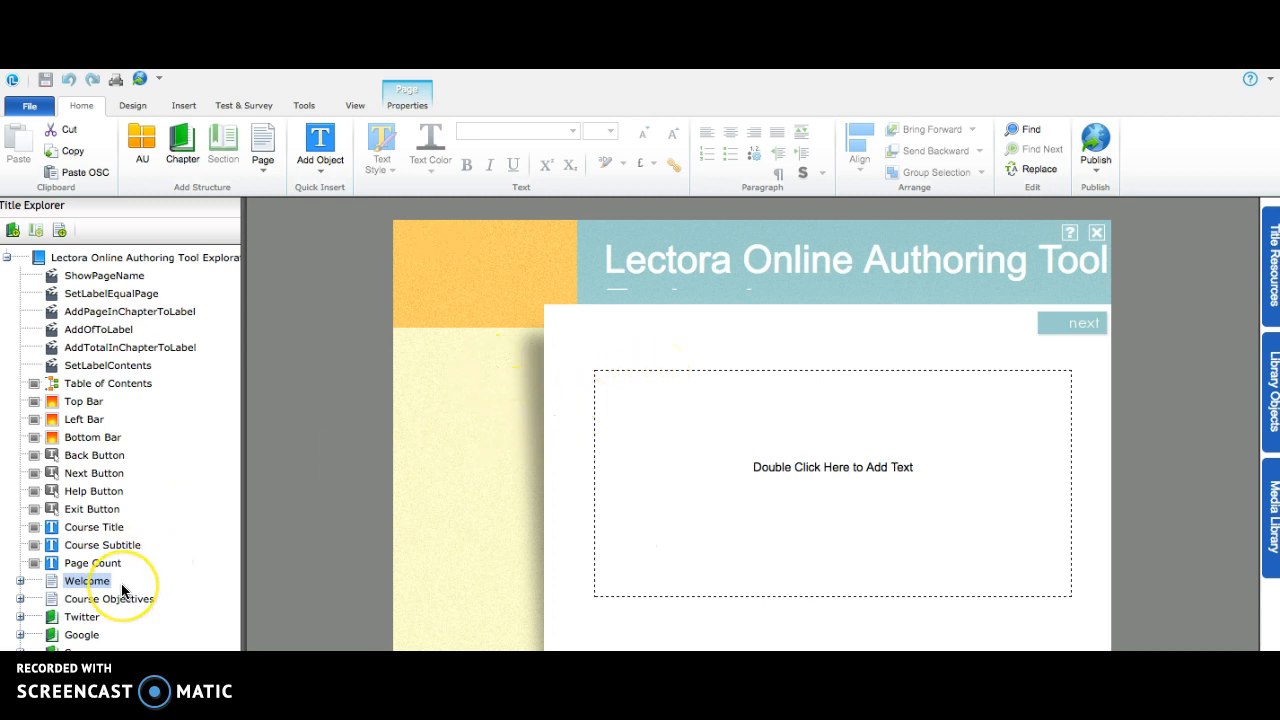
# - View the Course Objectives page of the generated title
pyautogui.scroll(-1, 122, 591)
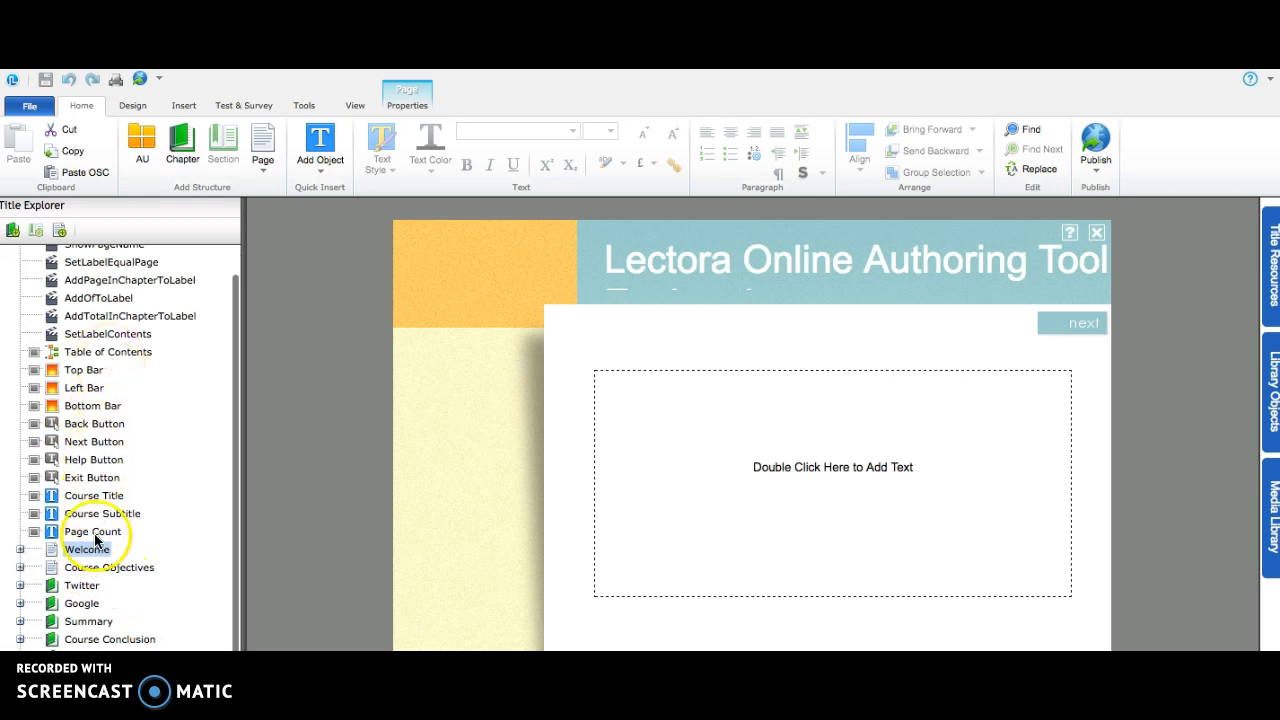
pyautogui.click(104, 568)
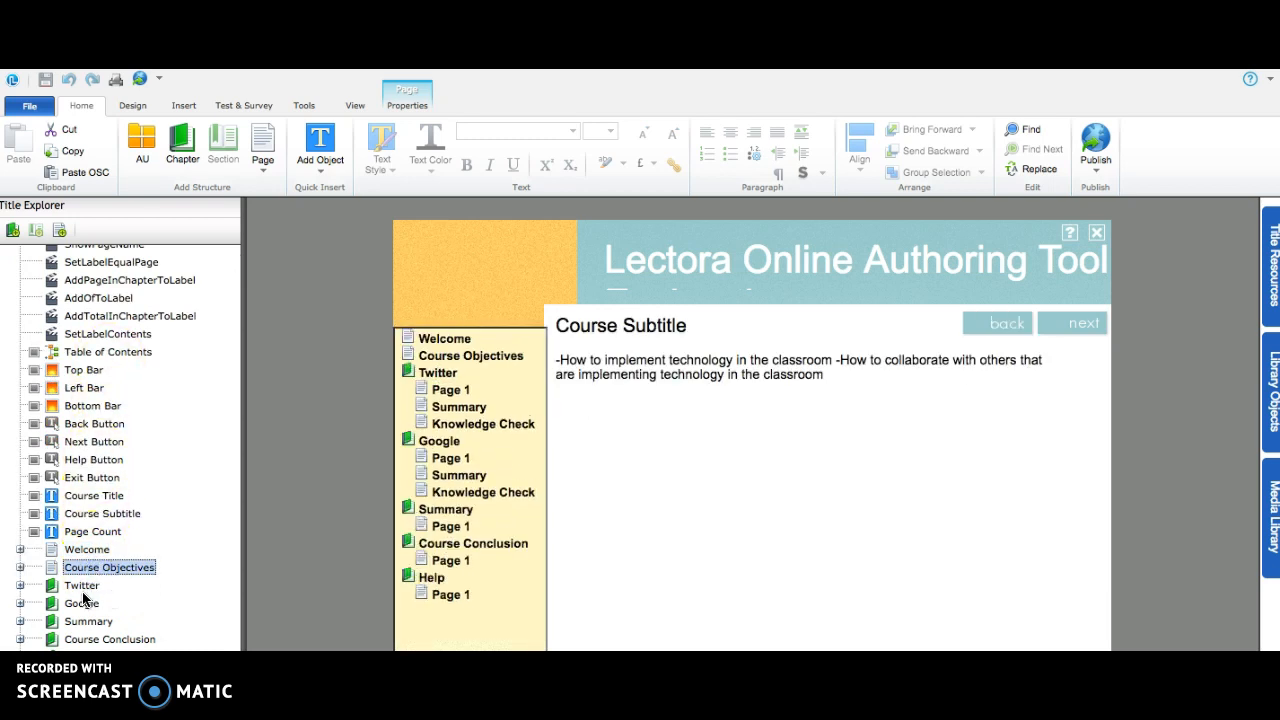